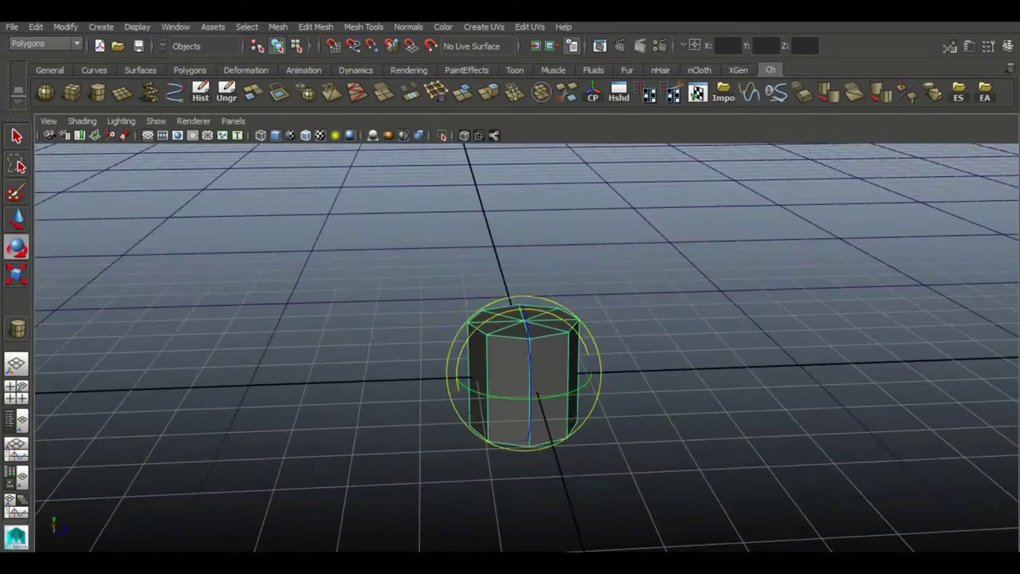
Give the tank cylinder 16 axis subdivisions and move the eight-sided prism onto its top
key(ctrl+a)
drag(911, 306, 913, 305)
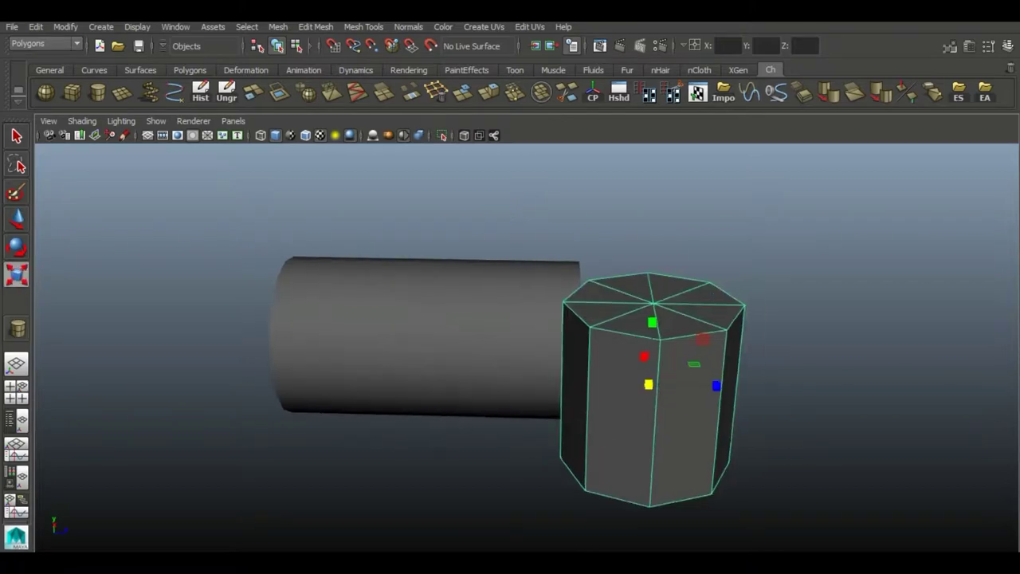
key(w)
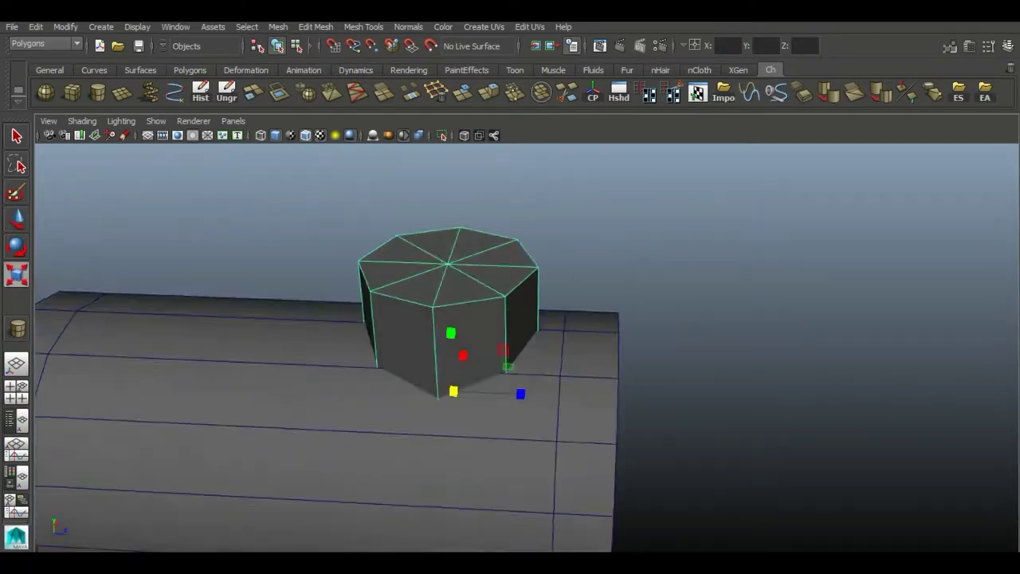
key(w)
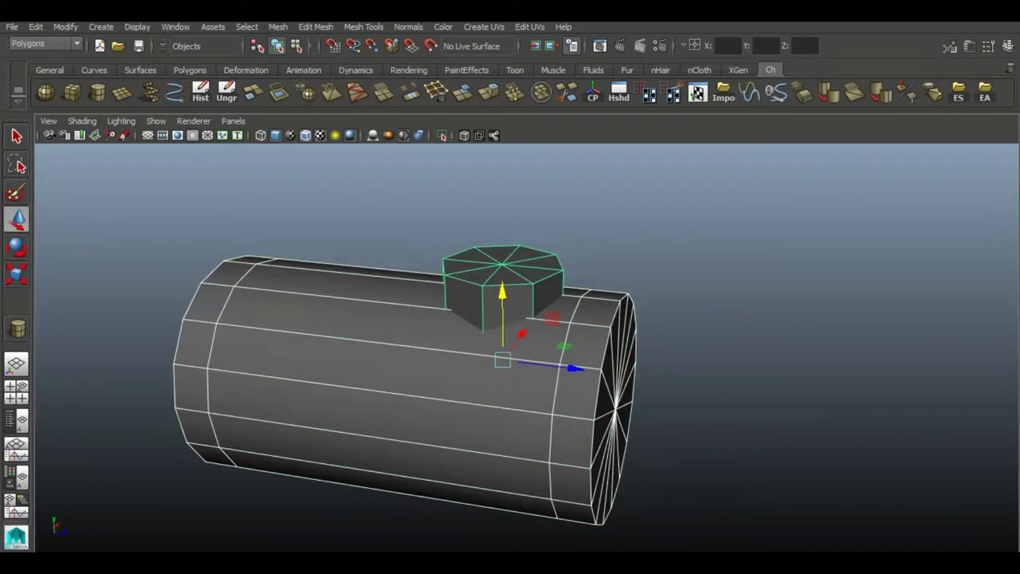
click(278, 26)
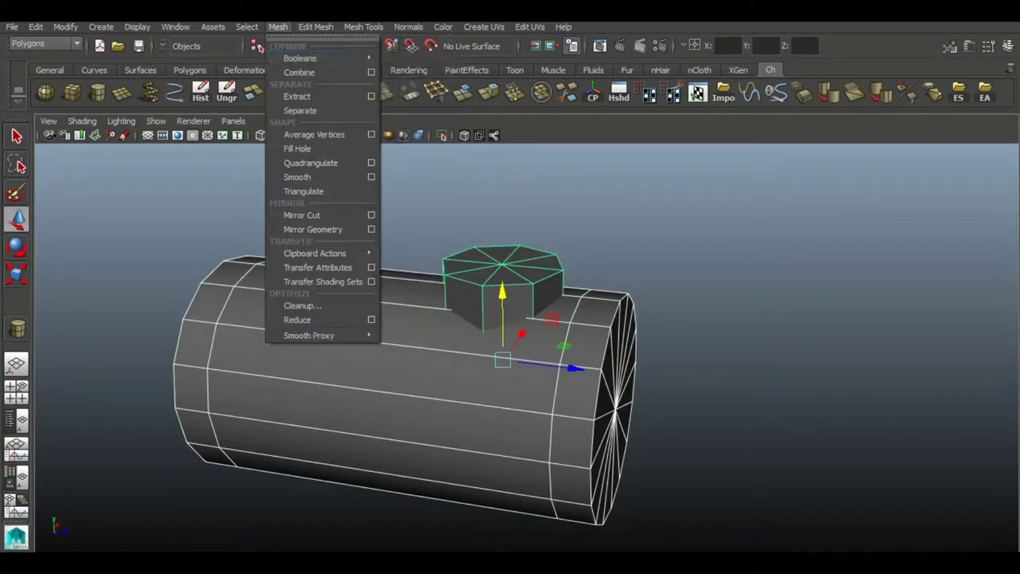
Union the prism and tank cylinder with Mesh > Booleans, then orbit close to inspect the join
click(407, 66)
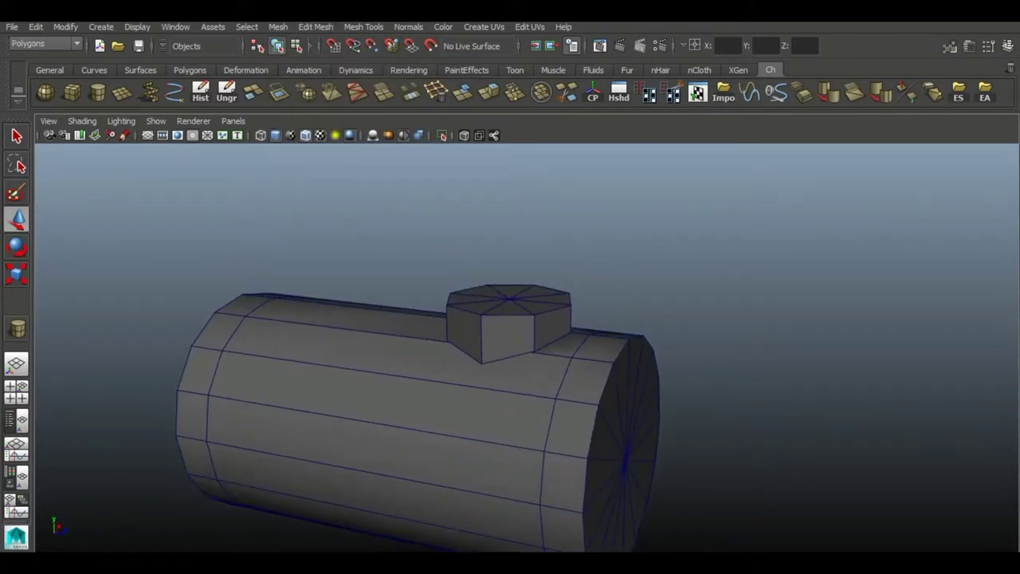
scroll(489, 364, up, 3)
alt+drag(489, 364, 489, 303)
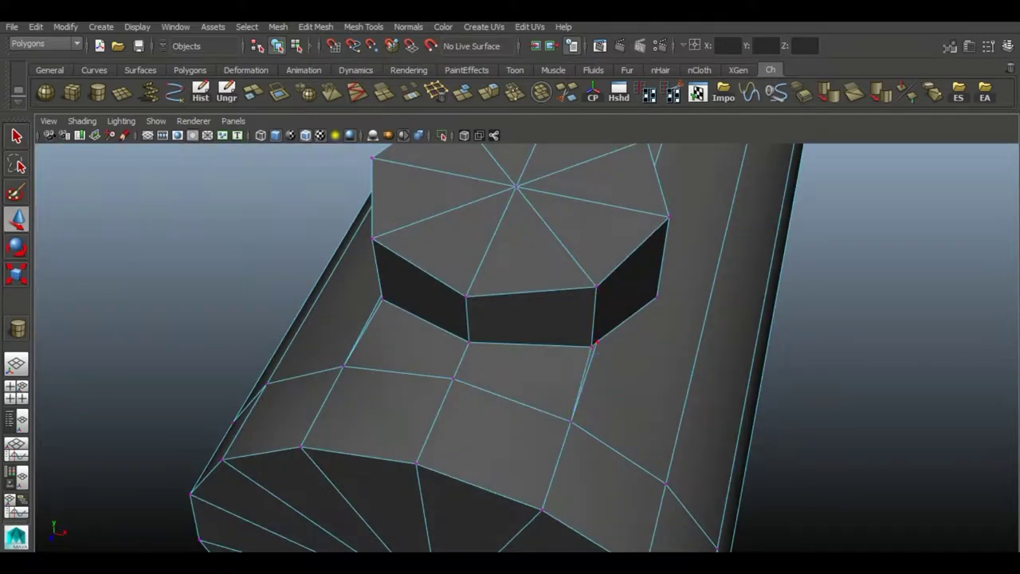
scroll(490, 365, up, 2)
mouse_move(510, 359)
alt+mouse_down()
mouse_move(303, 327)
mouse_move(447, 343)
mouse_move(399, 335)
alt+mouse_up()
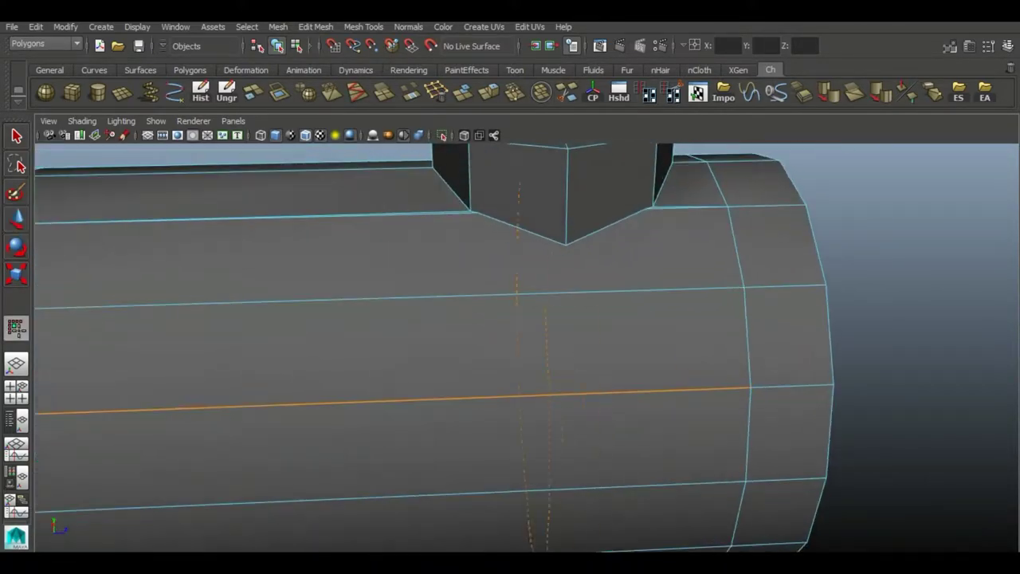
Insert an edge loop across the tank and preview the smoothed result
ctrl+click(572, 292)
alt+drag(510, 359, 430, 342)
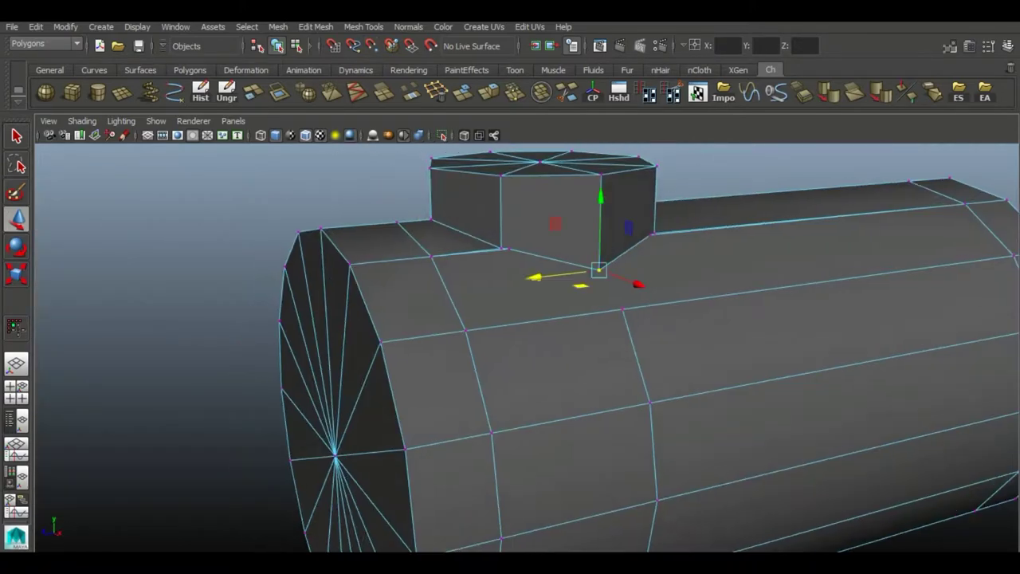
mouse_move(510, 359)
alt+mouse_down()
mouse_move(446, 335)
mouse_move(398, 350)
alt+mouse_up()
alt+drag(511, 359, 446, 343)
key(3)
key(1)
Add a vertical edge loop and slide it closer to the nozzle
click(701, 373)
mouse_move(786, 401)
alt+mouse_down()
mouse_move(717, 383)
mouse_move(701, 359)
alt+mouse_up()
key(w)
double_click(633, 382)
drag(550, 405, 502, 405)
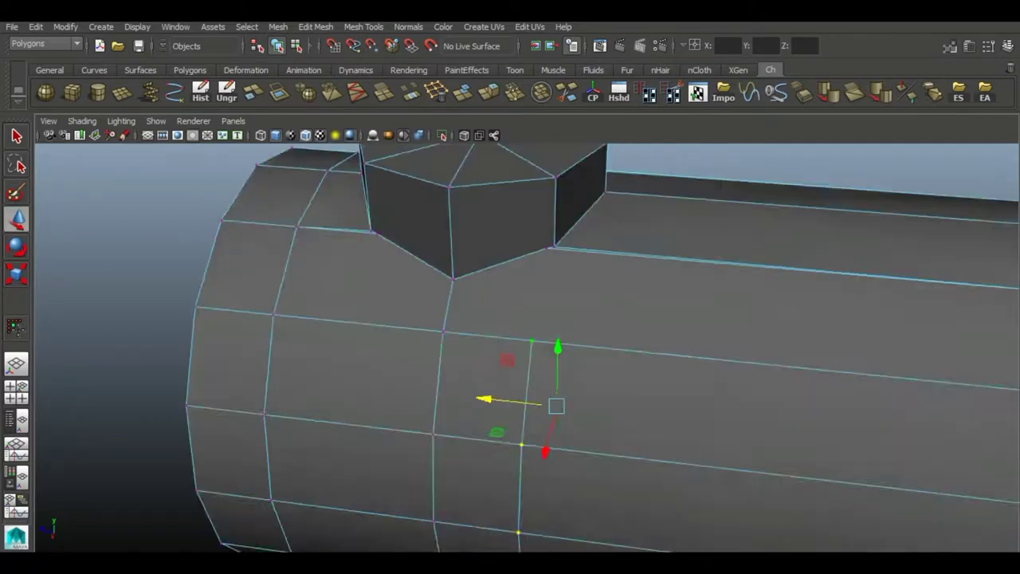
click(560, 331)
Orbit around the tank to check the new loops, back in object selection
alt+drag(510, 358, 606, 359)
mouse_move(510, 358)
alt+mouse_down()
mouse_move(479, 383)
mouse_move(494, 375)
mouse_move(527, 303)
alt+mouse_up()
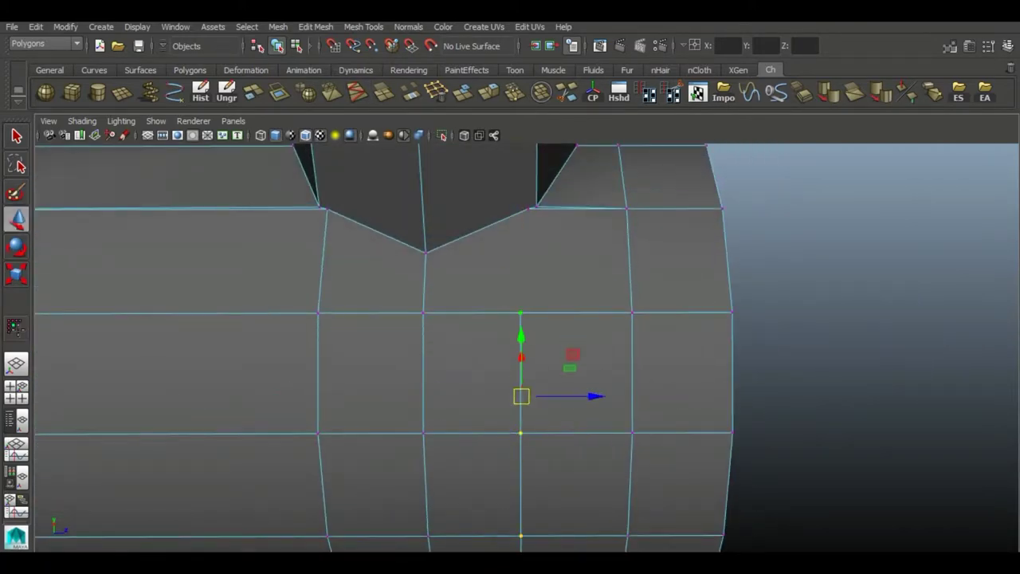
mouse_move(528, 302)
alt+mouse_down()
mouse_move(558, 263)
mouse_move(526, 287)
mouse_move(505, 326)
mouse_move(497, 548)
mouse_move(510, 447)
mouse_move(542, 398)
mouse_move(510, 342)
mouse_move(478, 319)
mouse_move(725, 310)
alt+mouse_up()
key(F8)
key(F8)
key(w)
right_drag(552, 189, 478, 209)
Flare the nozzle's top cap vertices outward into a flange, then preview the tank smoothed
key(3)
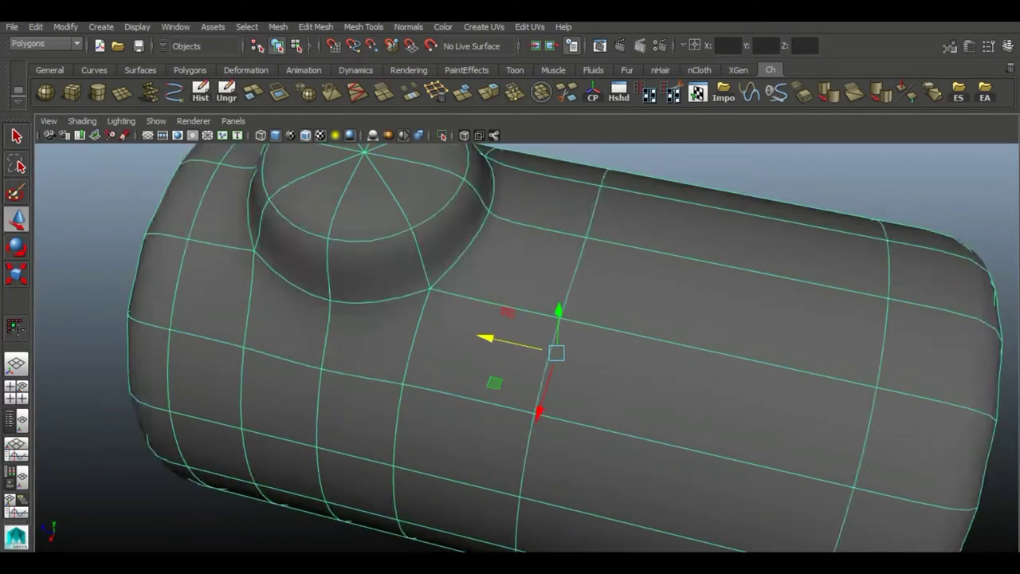
alt+drag(478, 209, 510, 358)
key(1)
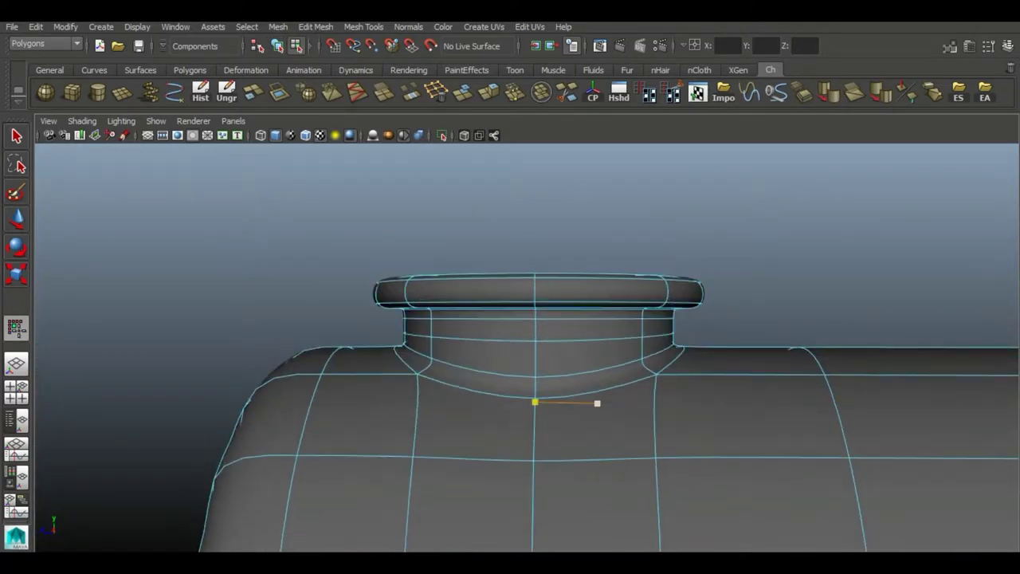
key(w)
right_drag(491, 232, 428, 232)
drag(206, 173, 839, 311)
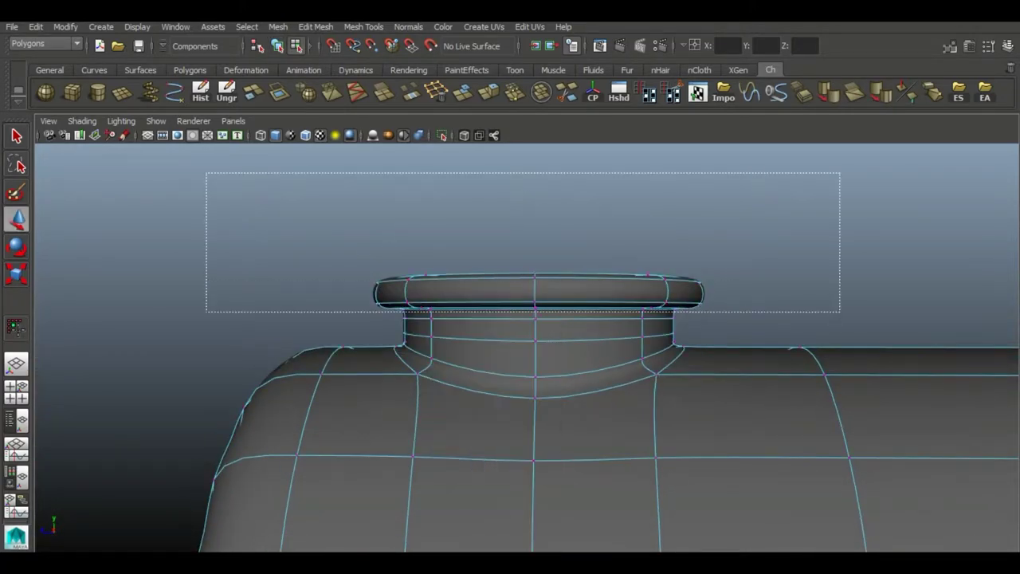
key(1)
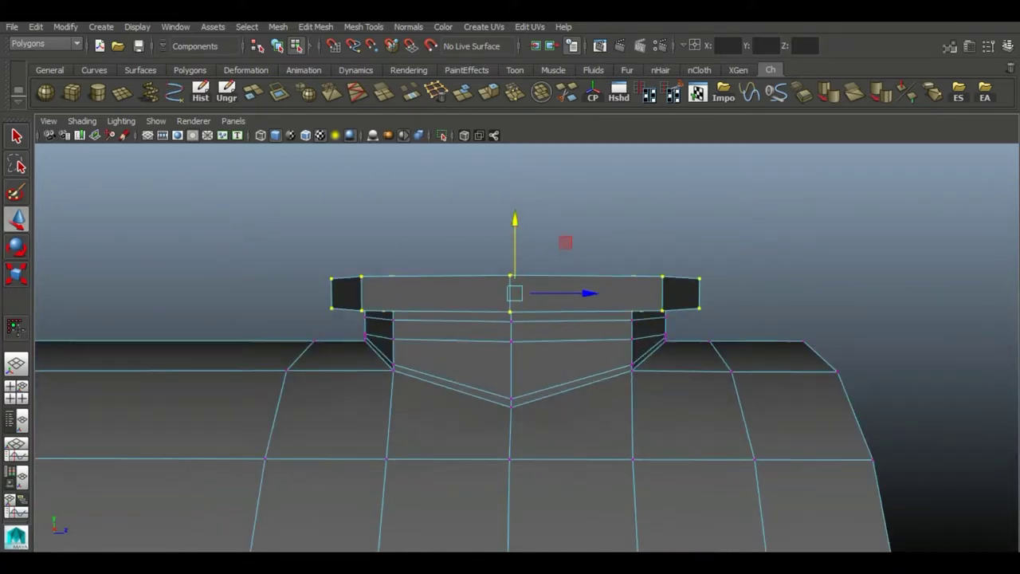
alt+drag(514, 292, 514, 318)
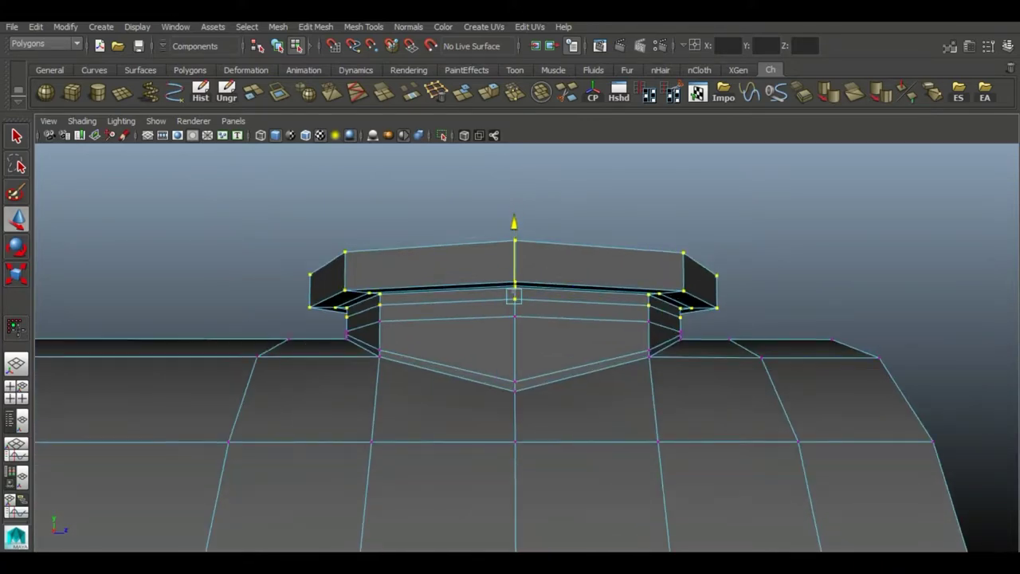
key(F8)
key(3)
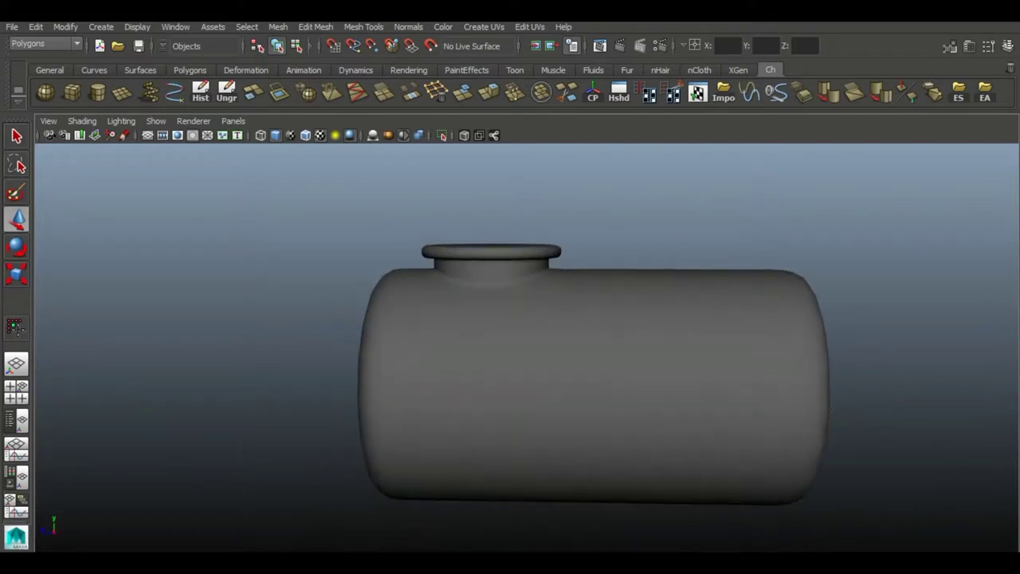
Select and move the vertex ring at the tank's right end
right_drag(581, 232, 519, 230)
drag(622, 239, 725, 446)
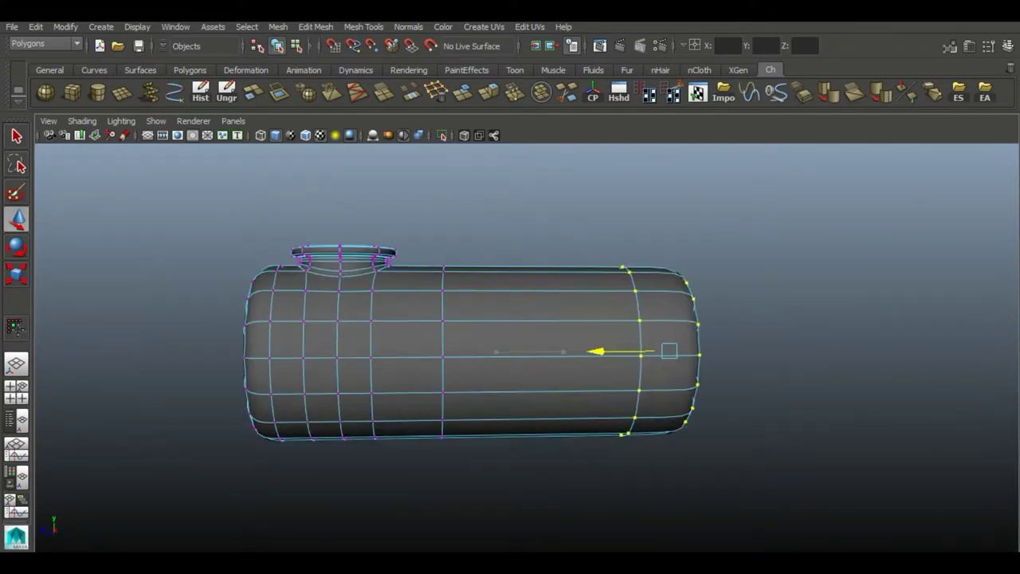
alt+drag(511, 319, 447, 319)
key(1)
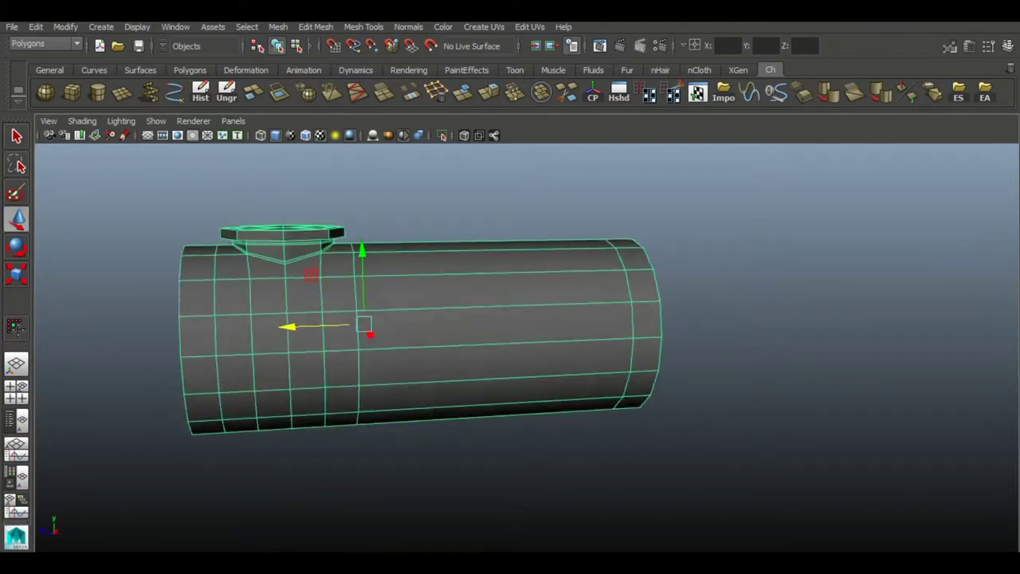
key(w)
mouse_move(510, 334)
alt+mouse_down()
mouse_move(478, 335)
mouse_move(446, 303)
alt+mouse_up()
key(F8)
Scale and position the box beneath the tank as a leg and begin a Multi-Cut across it
mouse_move(510, 319)
alt+mouse_down()
mouse_move(558, 335)
mouse_move(606, 318)
mouse_move(415, 303)
alt+mouse_up()
mouse_move(510, 319)
alt+mouse_down()
mouse_move(447, 311)
mouse_move(494, 303)
mouse_move(526, 319)
mouse_move(478, 303)
mouse_move(510, 287)
mouse_move(526, 319)
mouse_move(454, 311)
mouse_move(478, 303)
mouse_move(518, 326)
mouse_move(542, 302)
mouse_move(479, 311)
mouse_move(502, 318)
mouse_move(526, 303)
alt+mouse_up()
key(w)
key(F8)
key(F8)
key(r)
key(y)
click(538, 257)
Finish the cut across the box and move a vertex to taper the leg
alt+drag(492, 354, 565, 234)
right_drag(565, 235, 501, 232)
key(w)
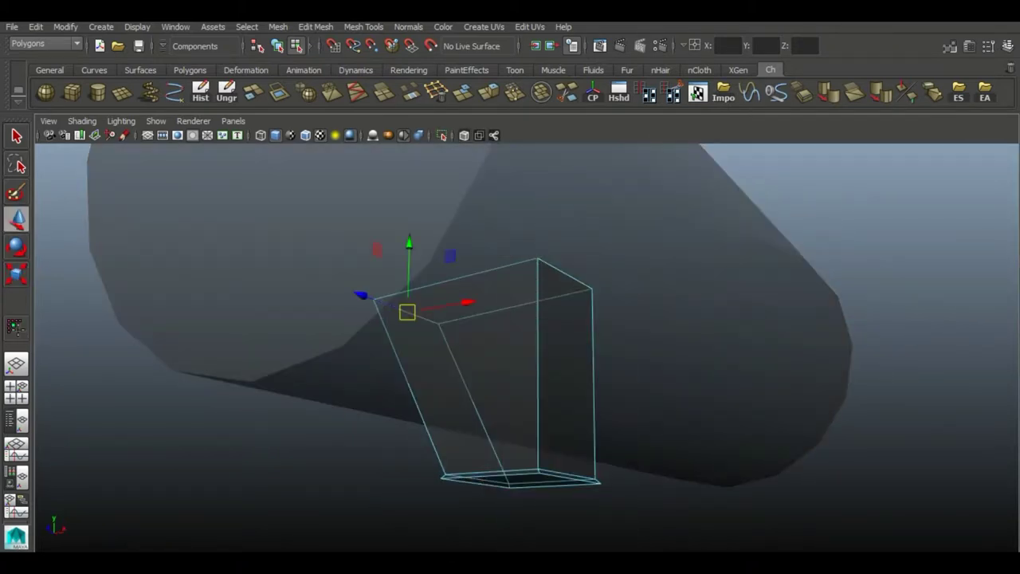
alt+drag(502, 232, 422, 319)
alt+drag(510, 319, 478, 303)
Extrude the leg's top edge into a thin lip
key(w)
right_drag(533, 234, 533, 199)
alt+drag(533, 234, 558, 279)
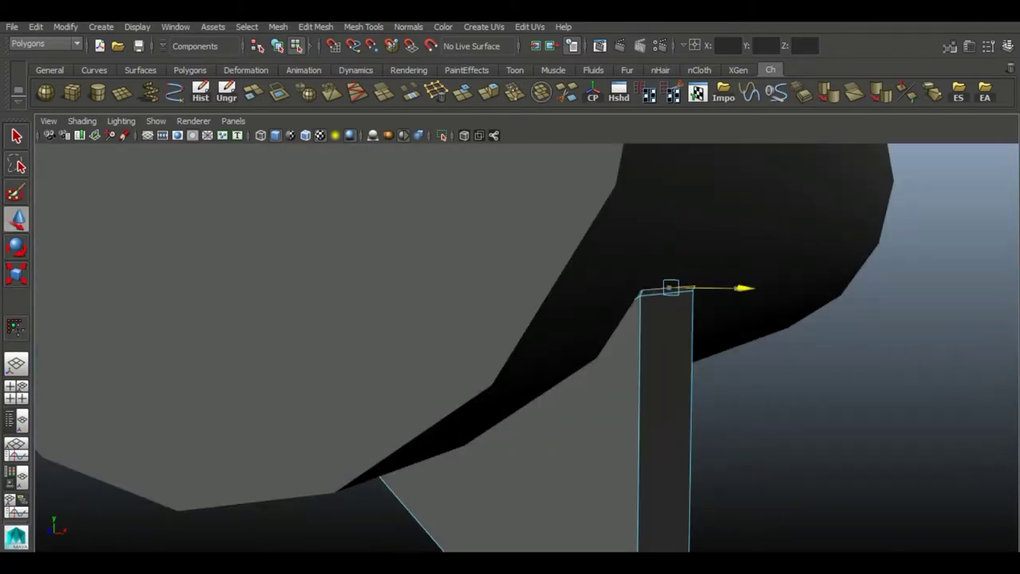
right_drag(646, 230, 710, 215)
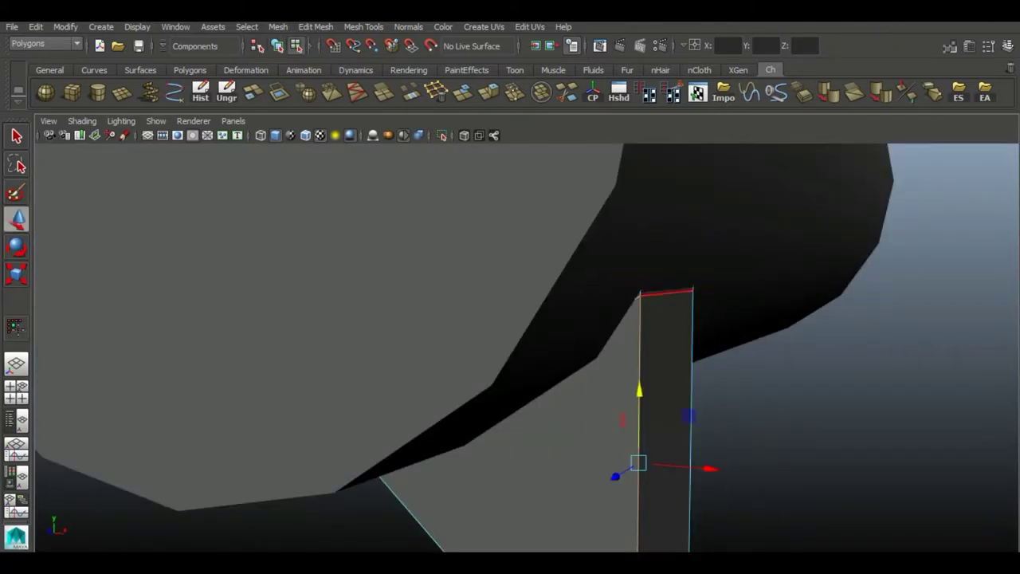
key(ctrl+e)
key(F8)
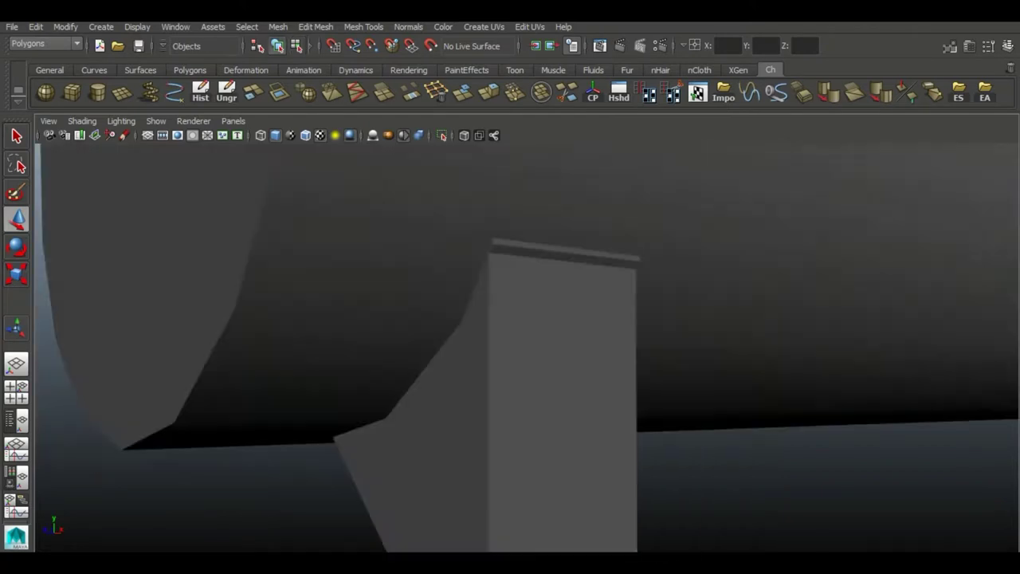
Extrude the leg's bottom face into a foot and frame the whole tank
alt+drag(511, 319, 447, 302)
alt+drag(510, 319, 446, 302)
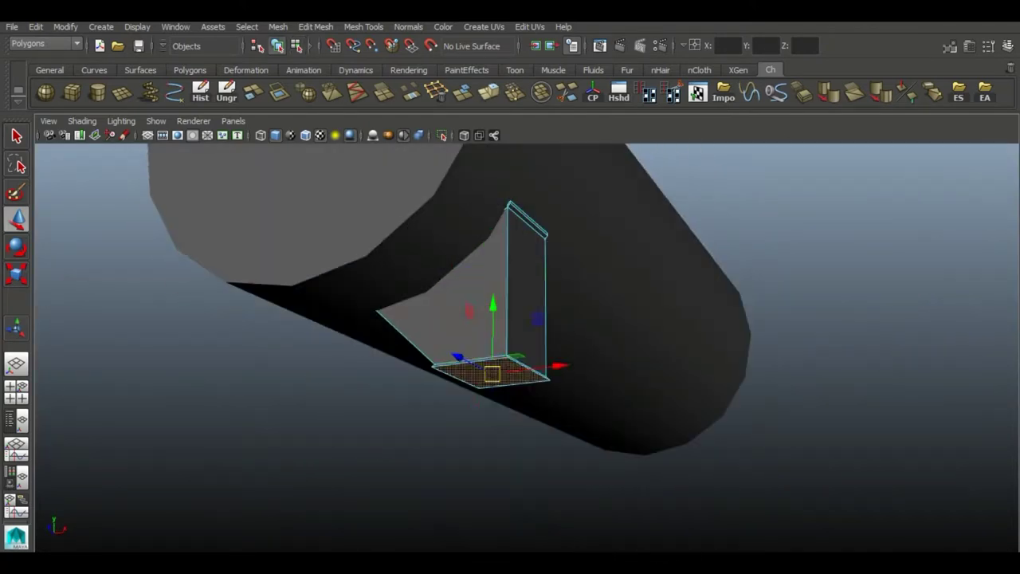
key(ctrl+e)
key(F8)
key(a)
alt+drag(510, 319, 621, 310)
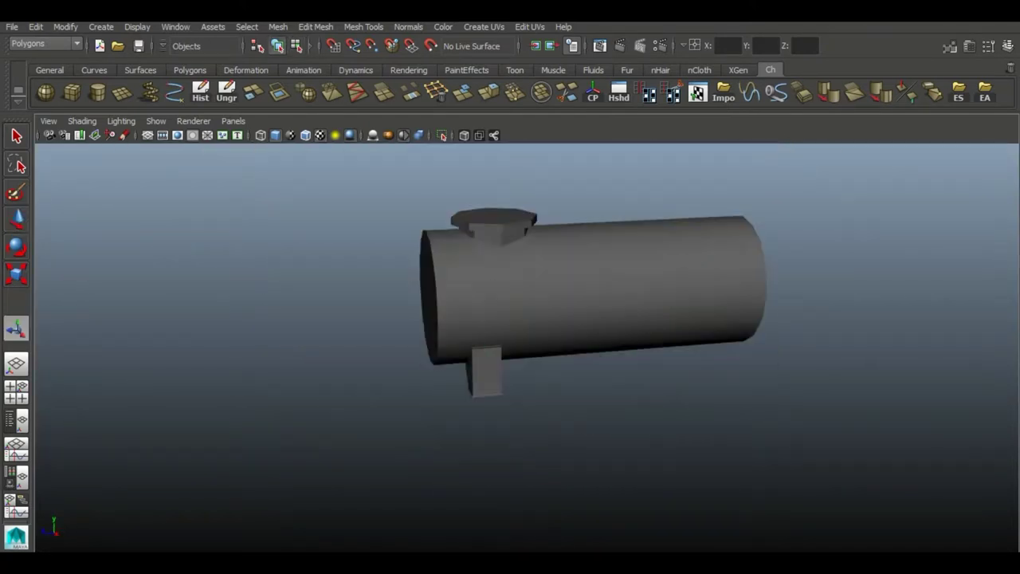
Create a new polygon cylinder and rotate it 90° sideways near the tank's end
alt+drag(510, 319, 446, 303)
click(97, 93)
click(510, 358)
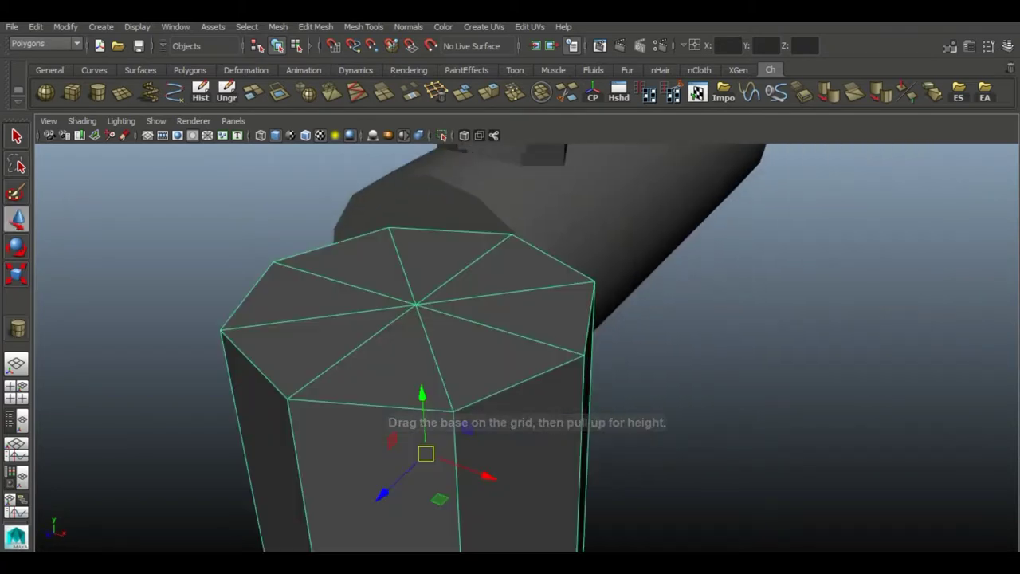
scroll(510, 319, down, 3)
key(e)
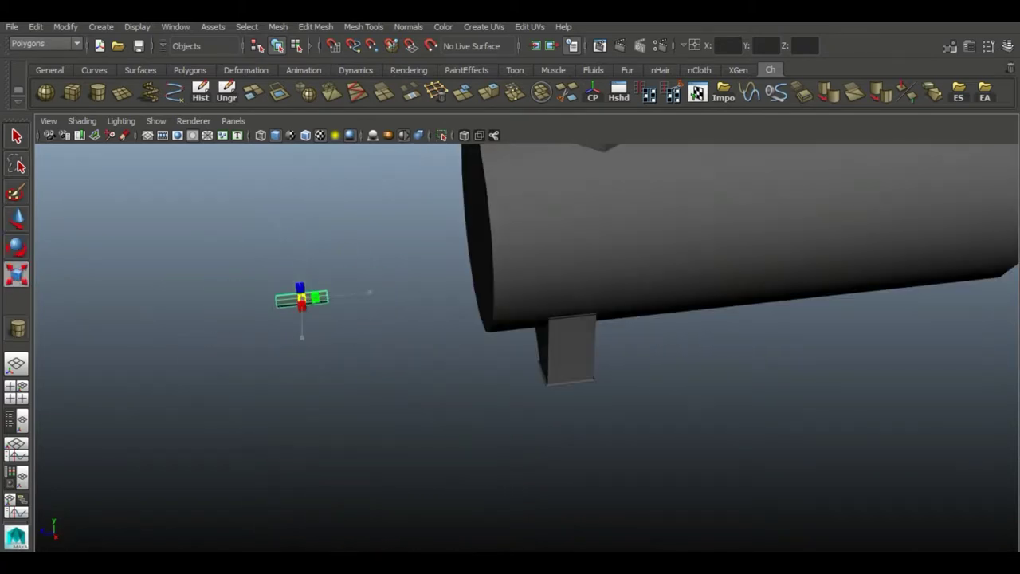
key(w)
mouse_move(510, 318)
alt+mouse_down()
mouse_move(557, 303)
mouse_move(590, 310)
mouse_move(446, 350)
mouse_move(494, 326)
mouse_move(478, 303)
mouse_move(494, 271)
mouse_move(511, 318)
mouse_move(494, 335)
mouse_move(447, 334)
mouse_move(510, 319)
alt+mouse_up()
Scale the cylinder down and set it against the tank's end face
key(r)
key(r)
key(w)
alt+right_drag(510, 319, 478, 334)
mouse_move(510, 319)
alt+mouse_down()
mouse_move(495, 303)
mouse_move(478, 319)
mouse_move(454, 315)
mouse_move(478, 327)
mouse_move(510, 310)
mouse_move(479, 319)
mouse_move(494, 311)
mouse_move(510, 319)
mouse_move(486, 311)
alt+mouse_up()
key(r)
key(w)
scroll(574, 359, up, 5)
scroll(526, 347, down, 5)
click(590, 399)
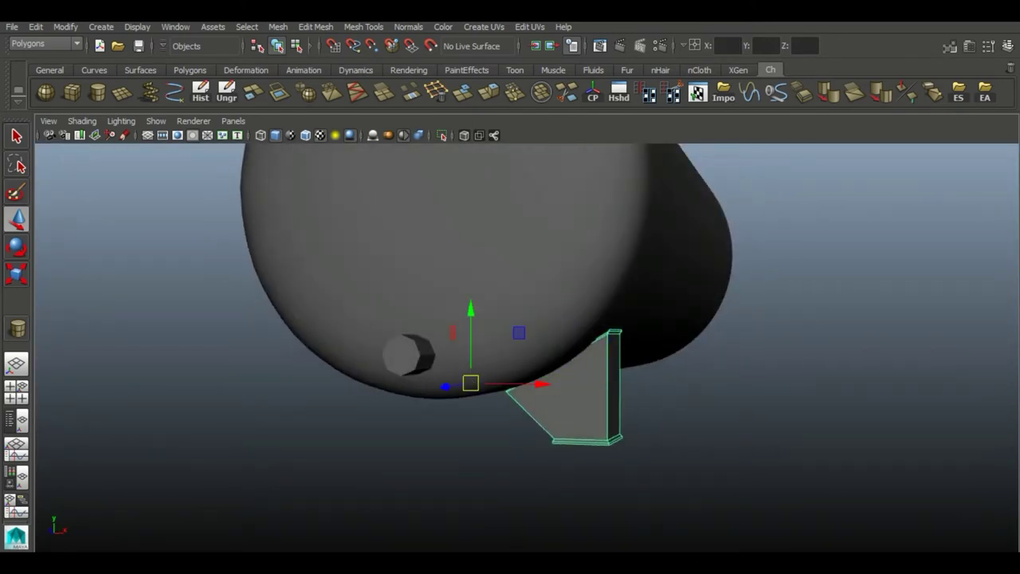
Place the duplicated leg under the tank's other end and inspect the side nozzle
alt+drag(510, 319, 446, 283)
mouse_move(271, 374)
mouse_down()
mouse_move(675, 376)
mouse_move(510, 319)
mouse_up()
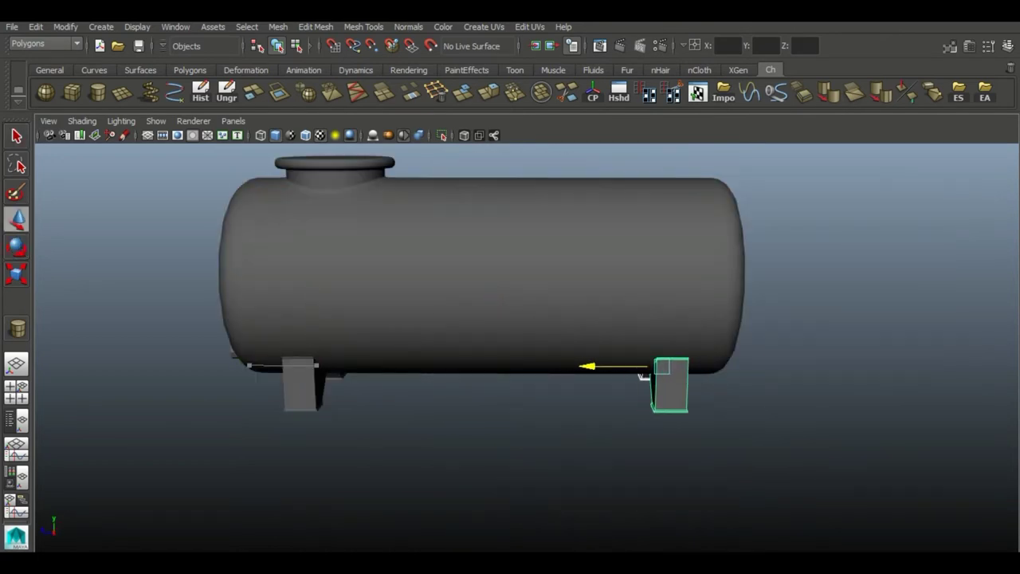
click(426, 364)
alt+right_drag(425, 364, 590, 287)
key(F8)
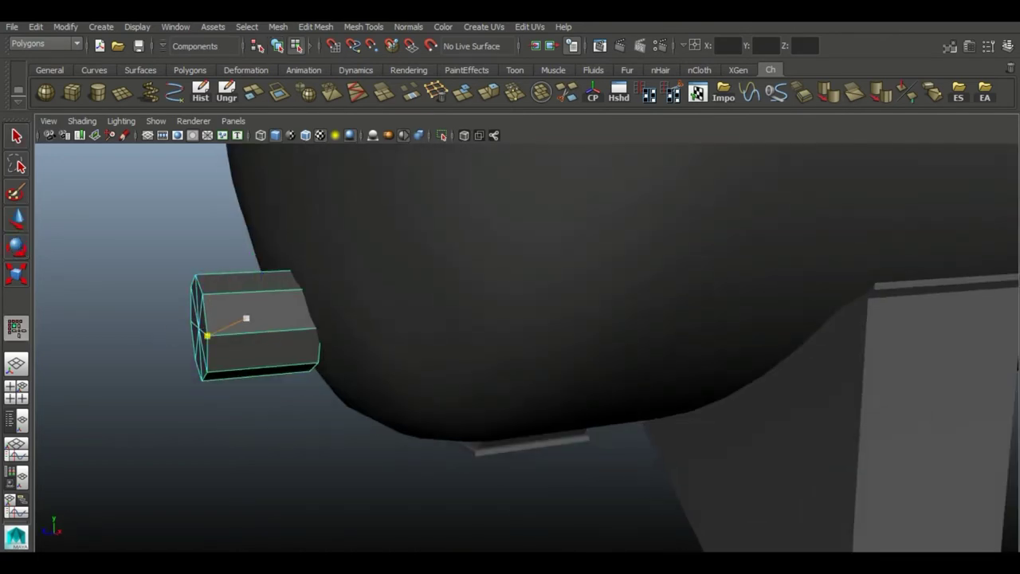
key(4)
key(5)
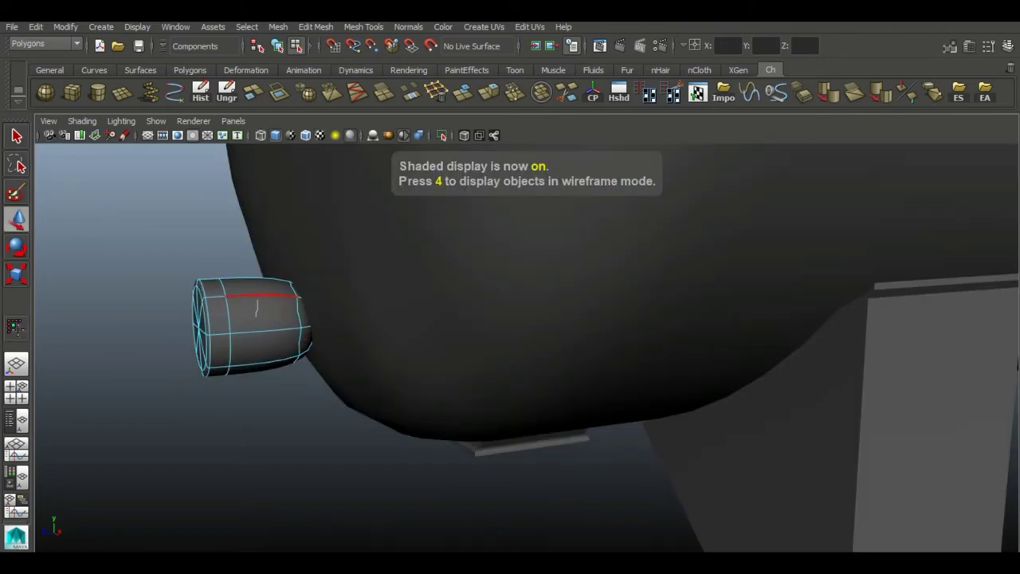
alt+drag(257, 307, 335, 319)
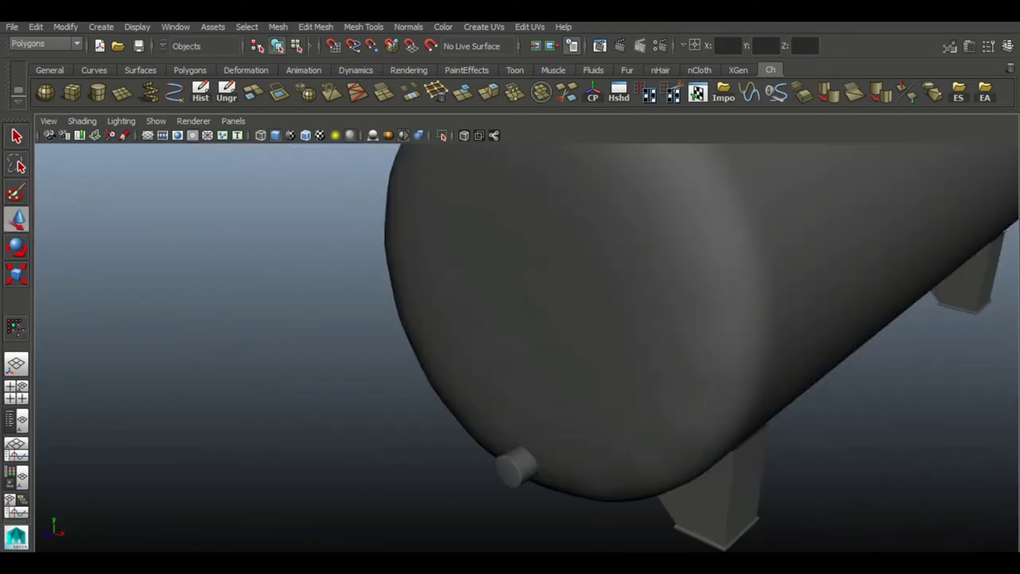